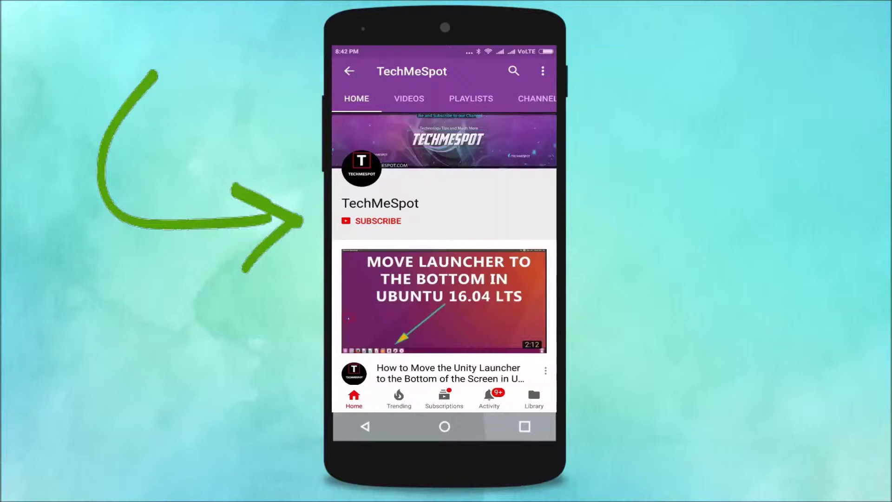
- Hit the red SUBSCRIBE button on the TechMeSpot channel intro
left_click(379, 221)
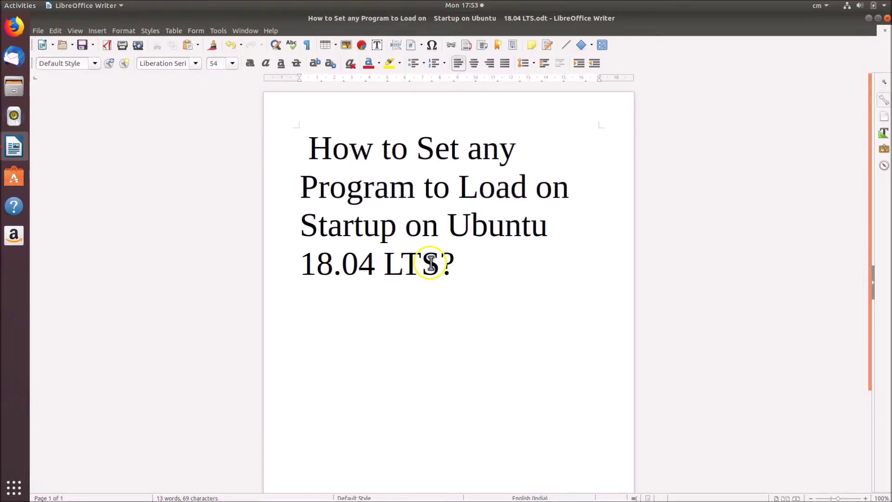
- Minimise the Writer tutorial and bring up the all-applications overview, ready to search
left_click(869, 19)
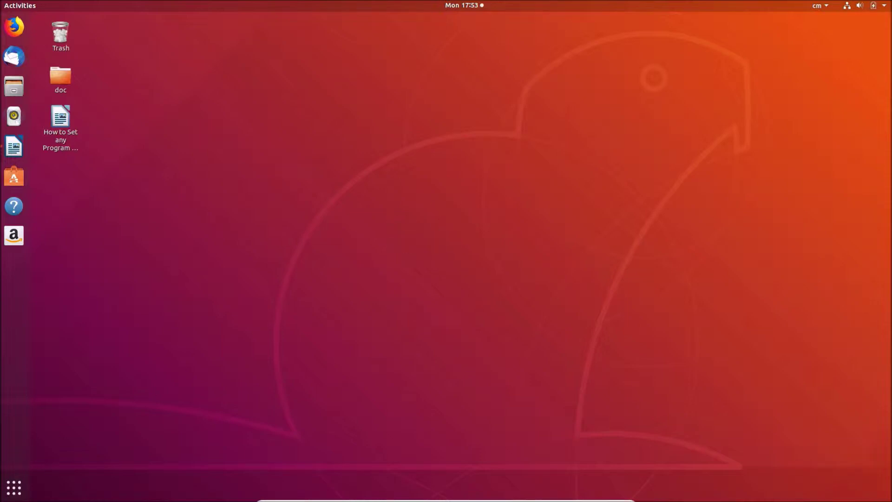
left_click(9, 498)
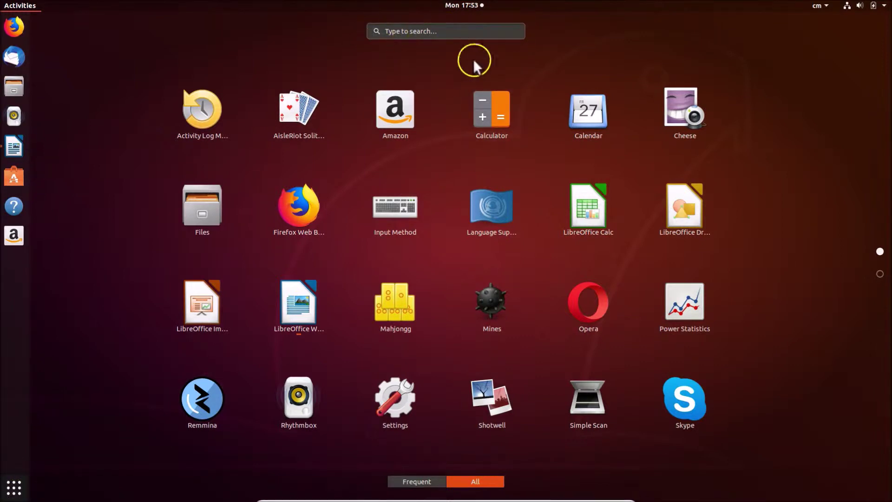
left_click(461, 32)
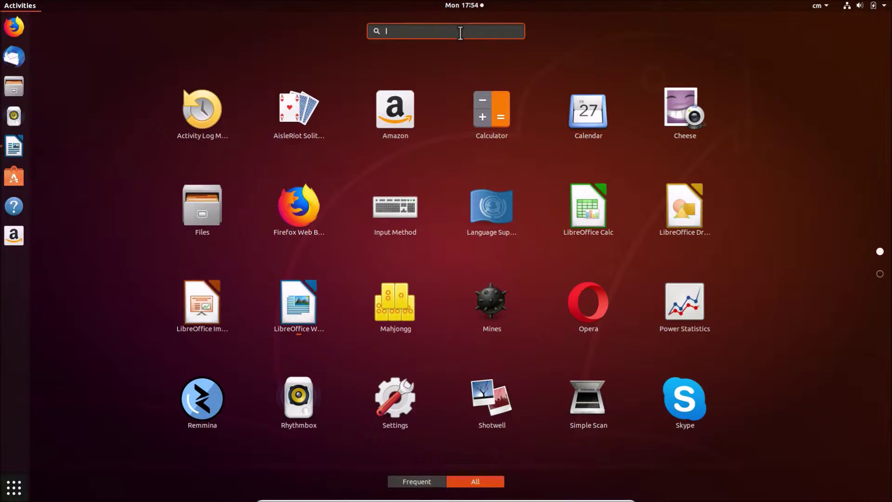
- Search 'star', launch Startup Applications Preferences, and begin a new startup entry
type("start")
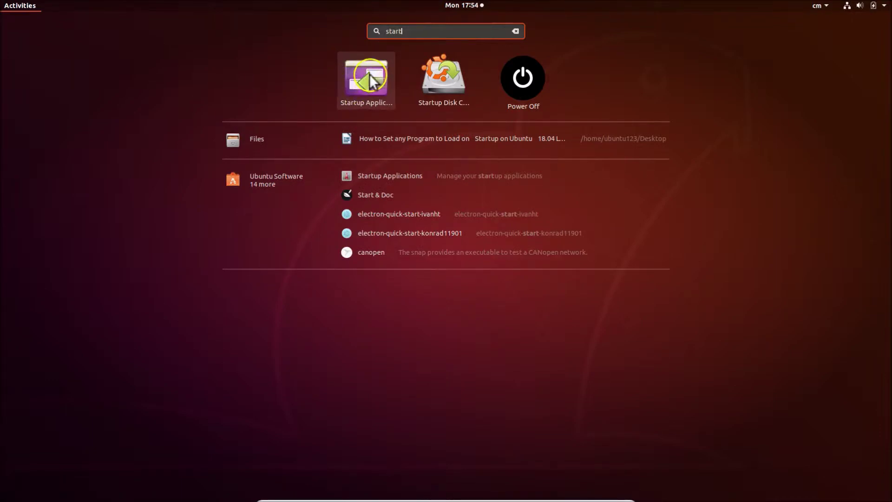
left_click(369, 74)
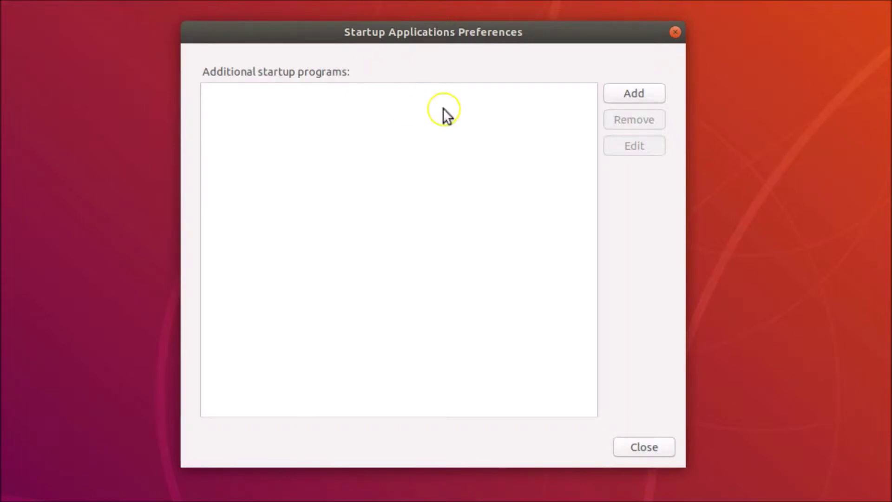
left_click(637, 98)
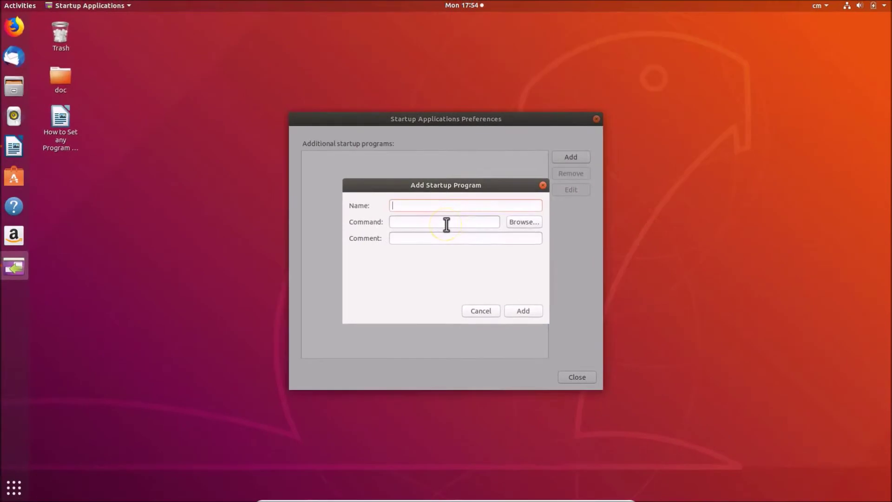
- Launch the Files manager from the dock, showing the Home folder
left_click(13, 87)
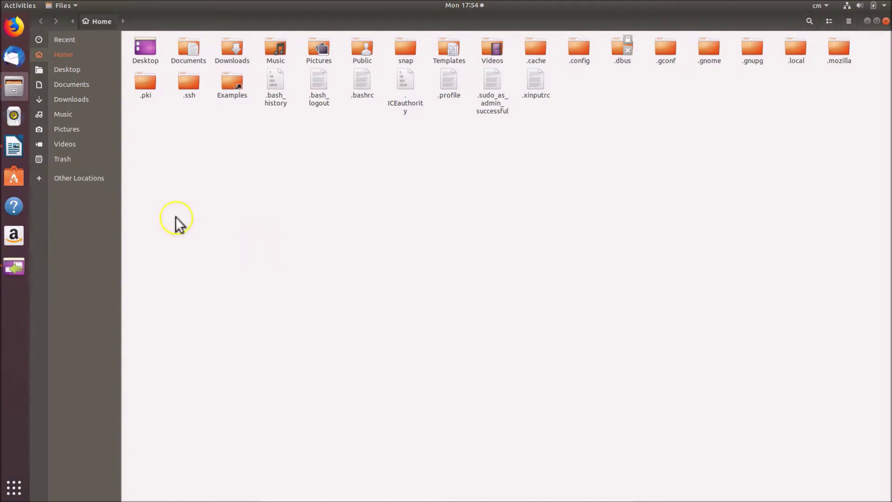
- Browse through Other Locations and Computer into /usr/share and open its search field
left_click(74, 180)
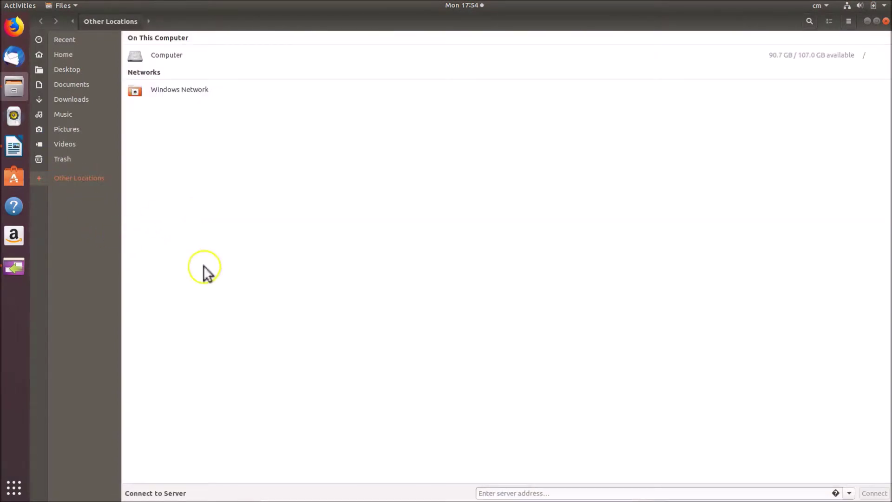
left_click(175, 55)
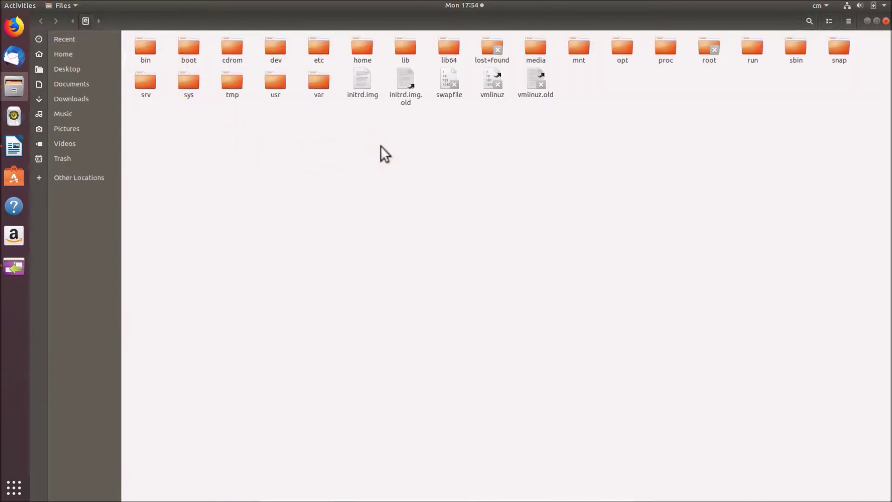
double_click(280, 84)
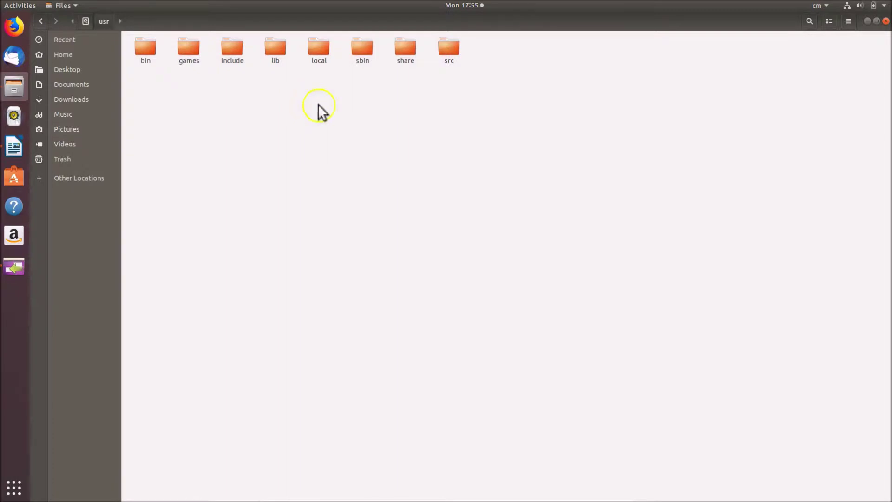
double_click(406, 56)
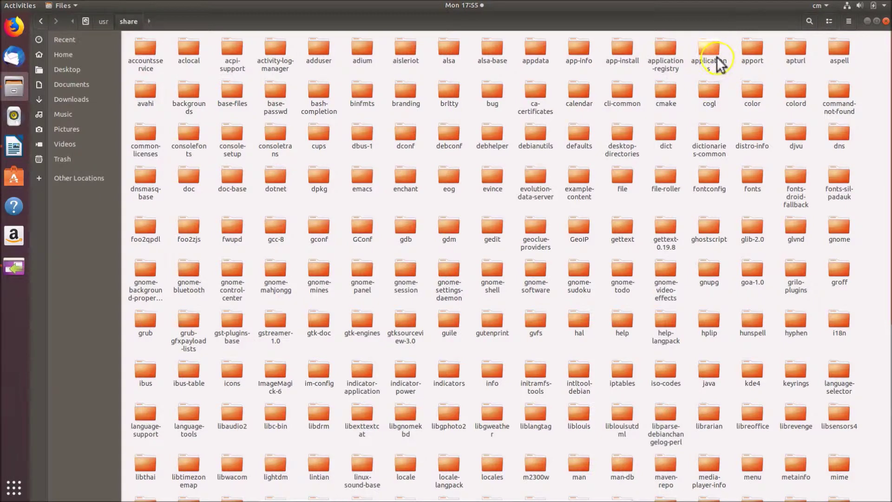
left_click(810, 21)
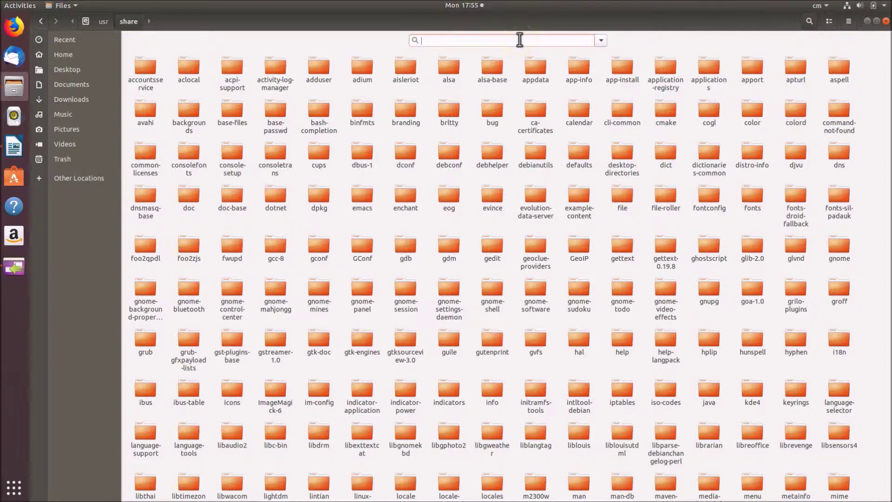
- Search 'applications' and open the applications folder with 145 items
type("appli")
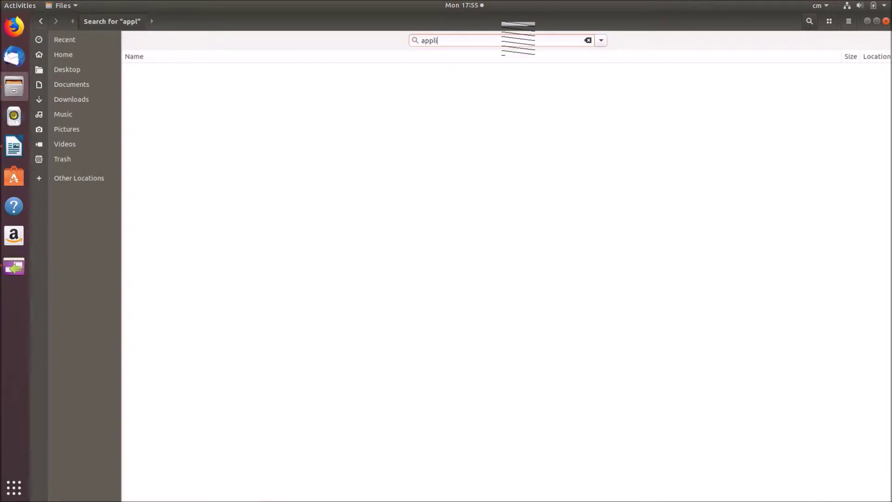
type("cations")
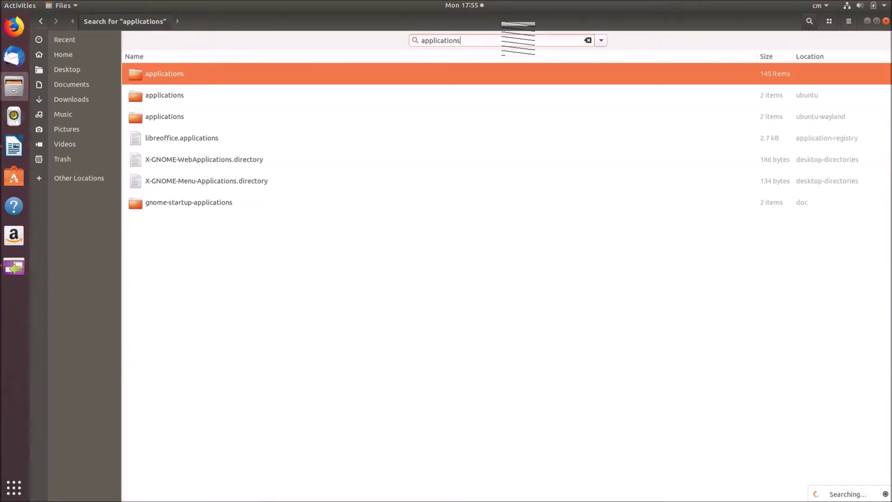
double_click(192, 77)
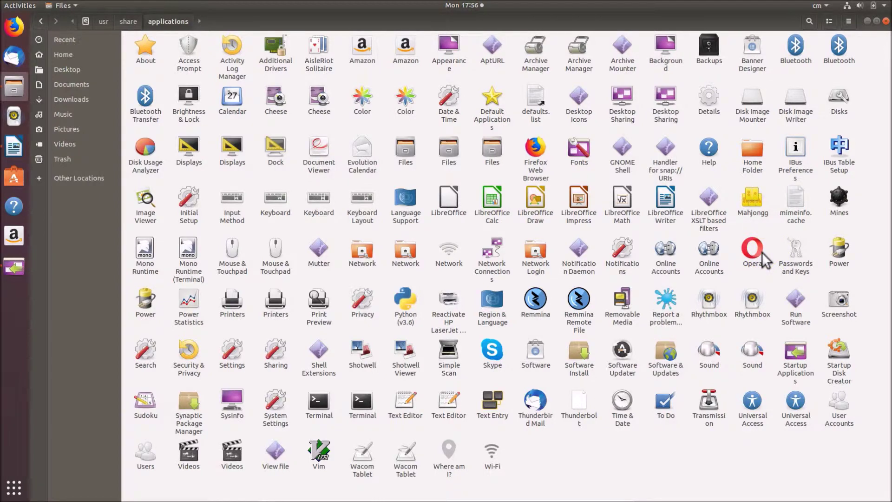
- Copy the 'opera %U' command from the Opera launcher's Properties, then close the dialog
left_click(758, 253)
right_click(758, 254)
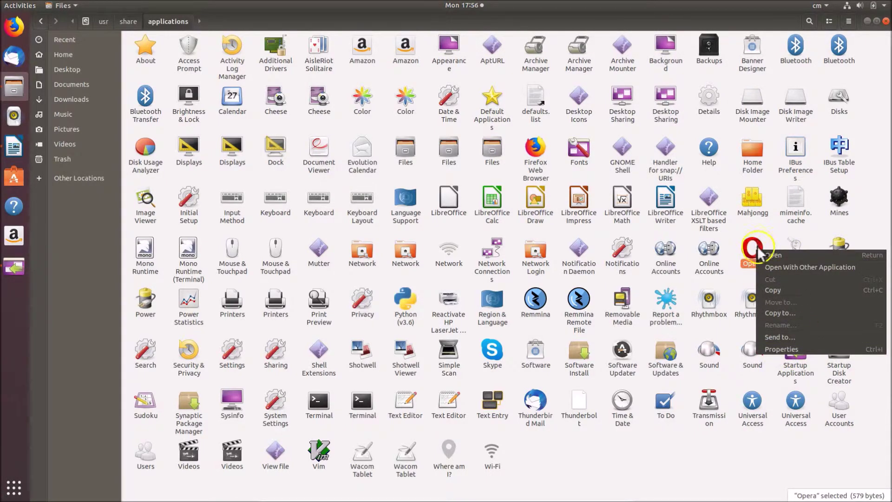
left_click(786, 350)
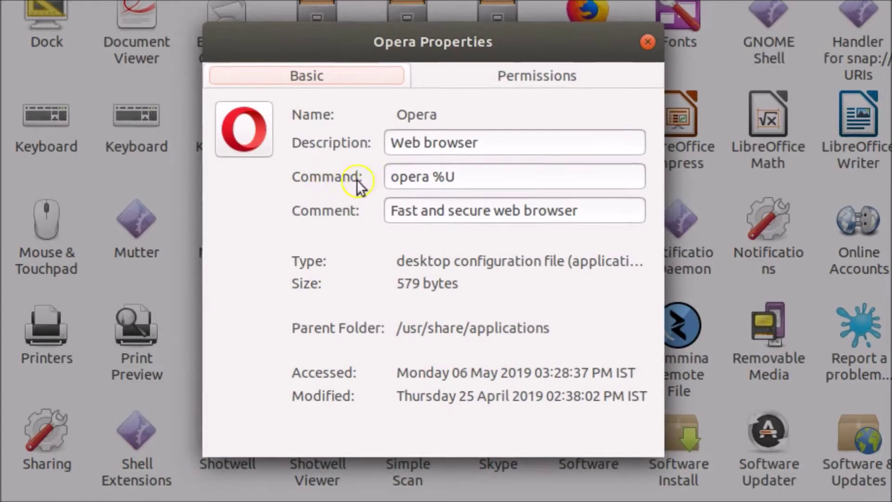
left_click_drag(482, 175, 392, 170)
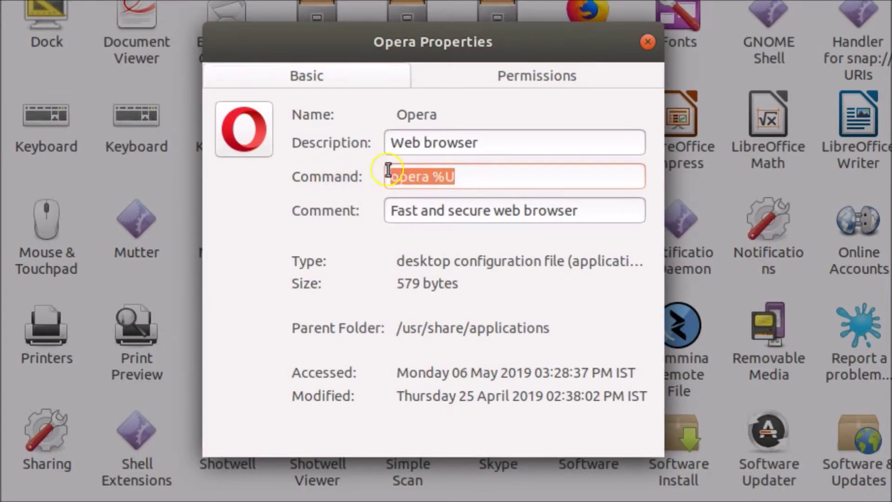
right_click(422, 172)
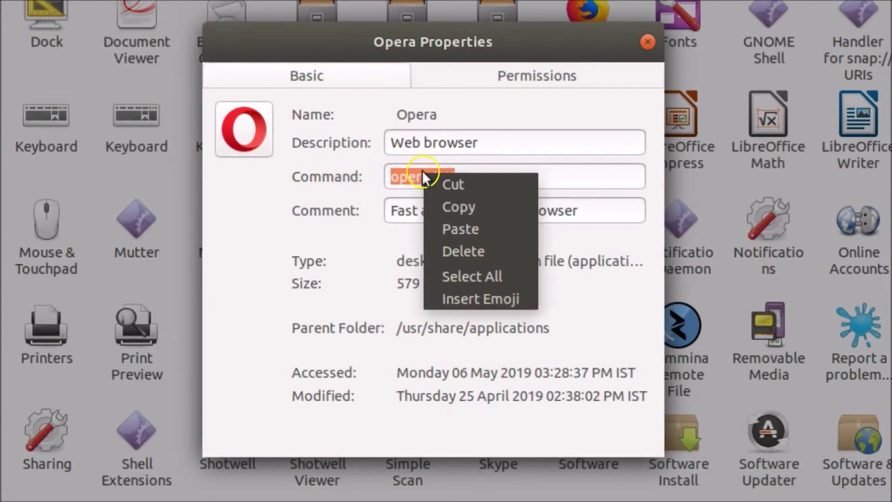
left_click(456, 205)
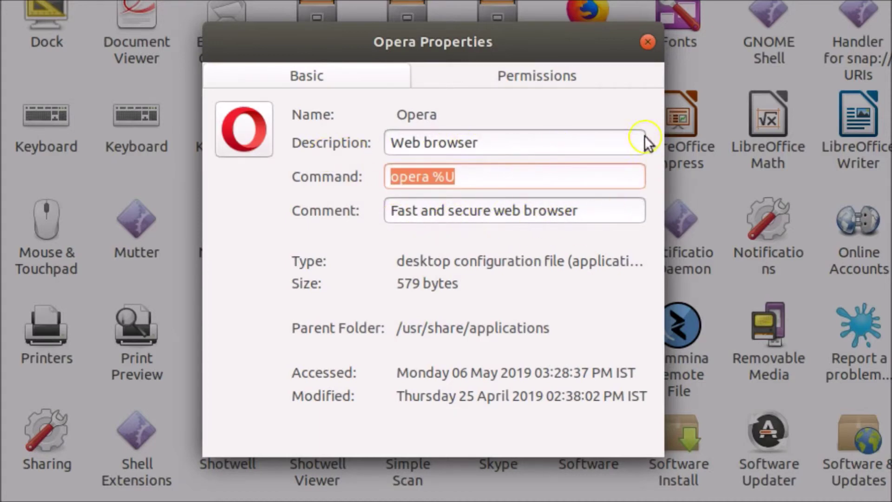
left_click(648, 42)
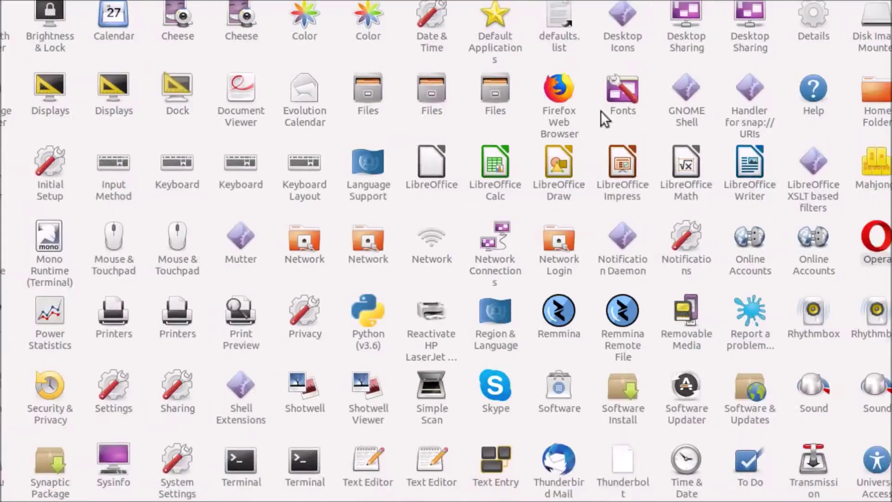
- Add a startup entry named Opera with command 'opera %U' and comment 'Opera browser'
left_click(868, 21)
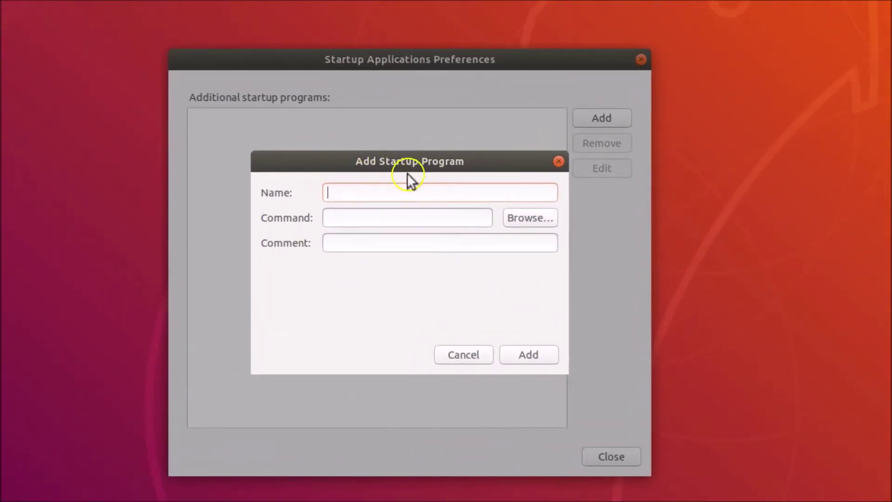
left_click(401, 188)
type("Oper")
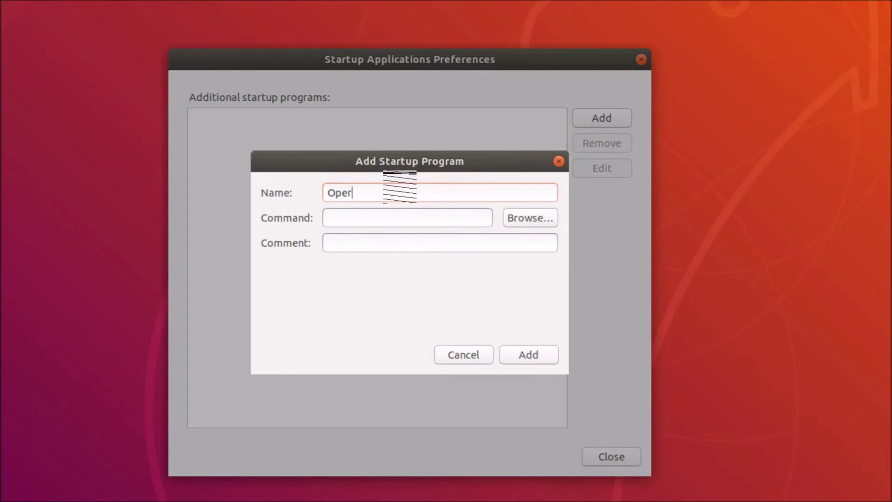
type("a")
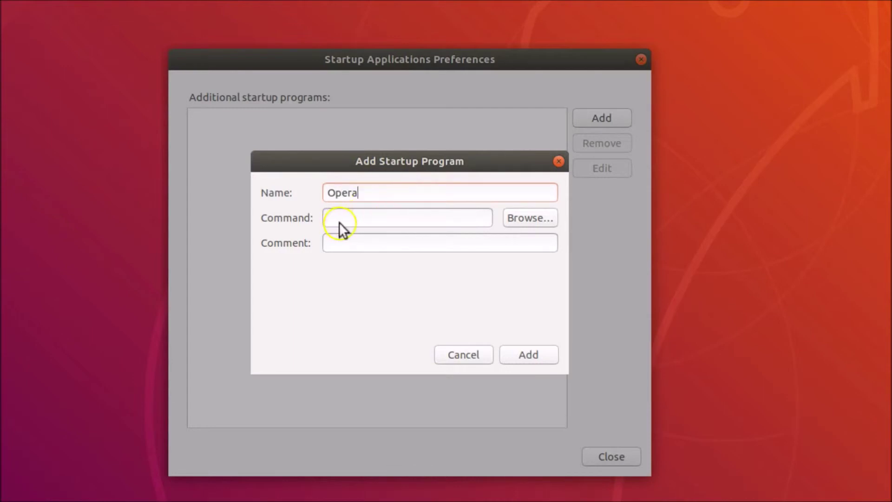
right_click(351, 218)
left_click(377, 261)
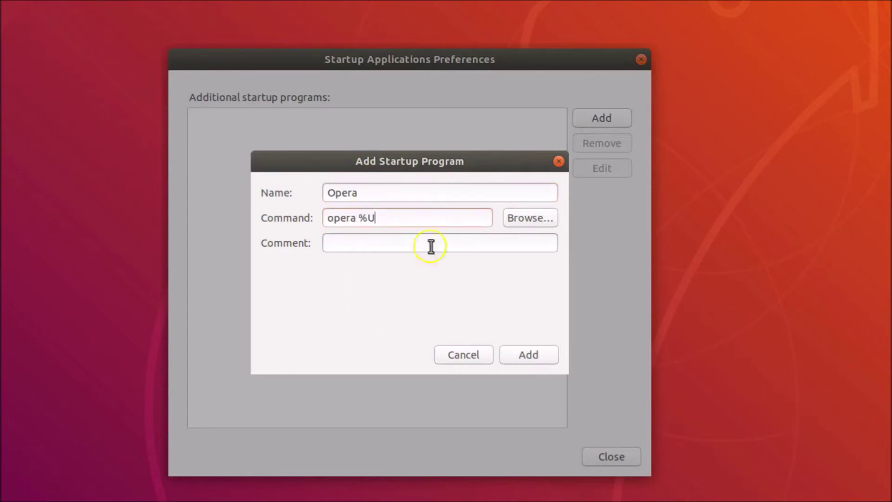
left_click(376, 243)
type("Opera browser")
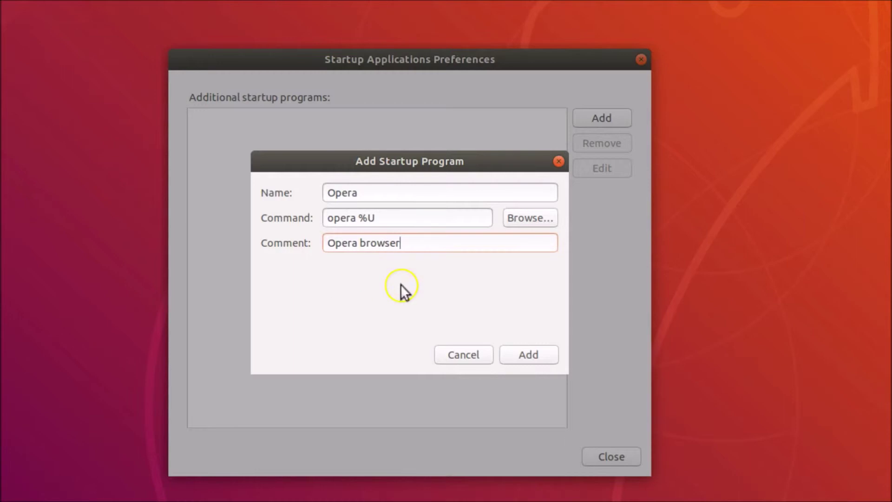
left_click(530, 356)
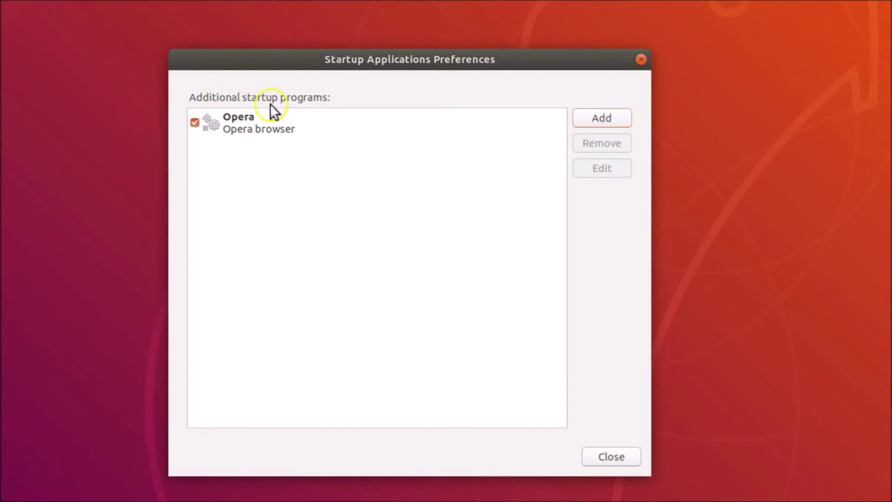
- Close Startup Applications with the Opera entry saved, then close the Writer and Files windows
left_click(329, 128)
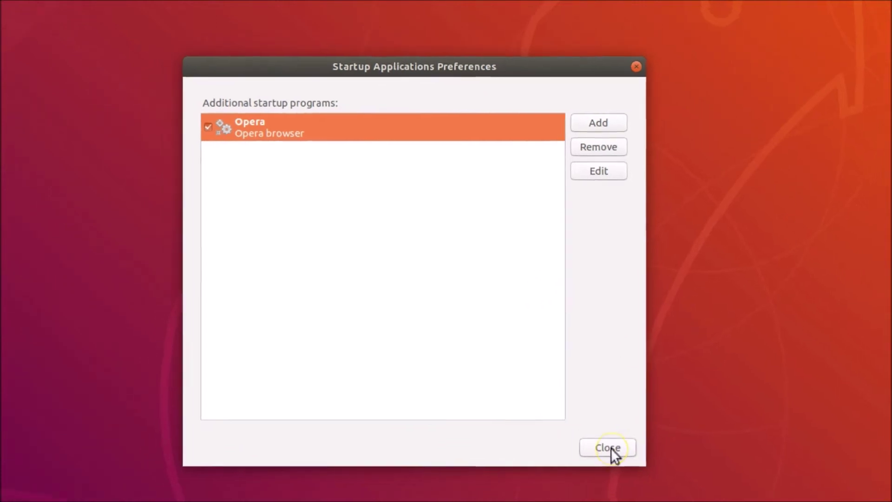
left_click(612, 449)
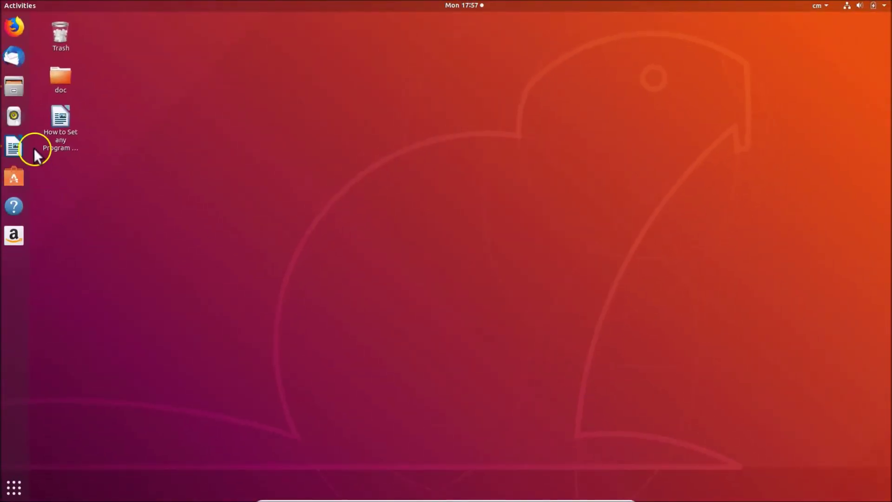
left_click(14, 147)
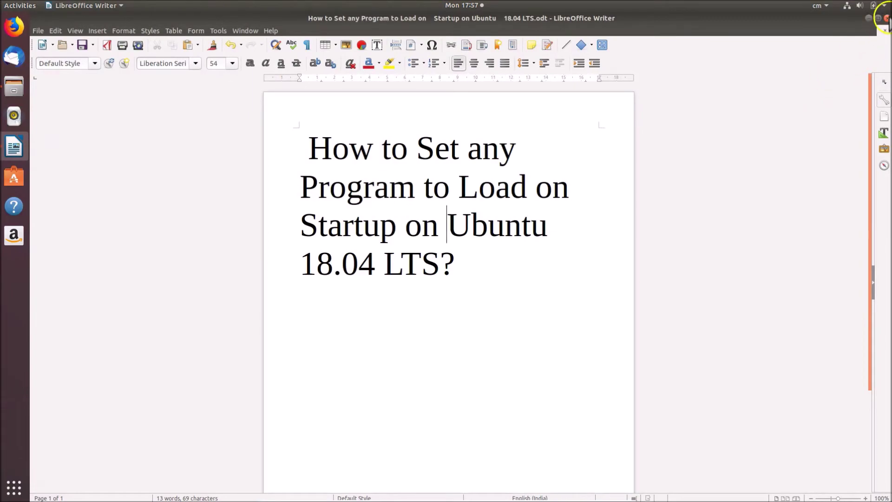
left_click(887, 17)
left_click(13, 89)
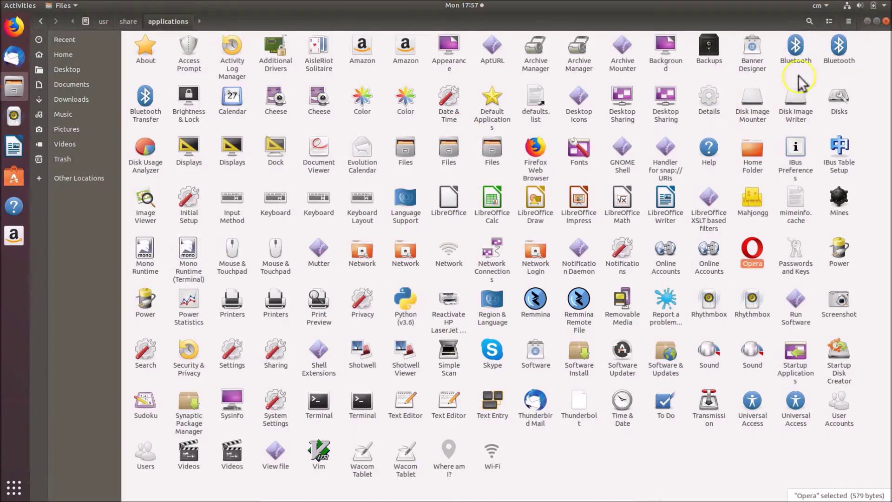
left_click(887, 19)
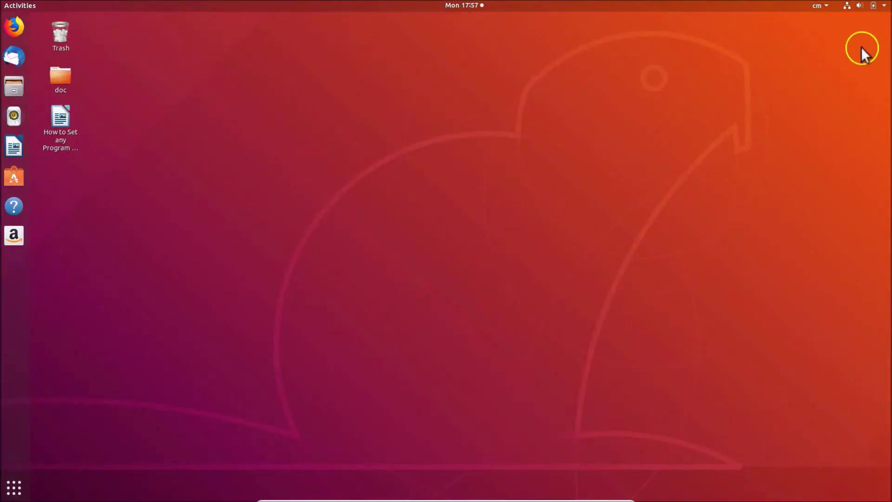
- Log out of the session from the top-right system menu and confirm
left_click(876, 6)
left_click(828, 86)
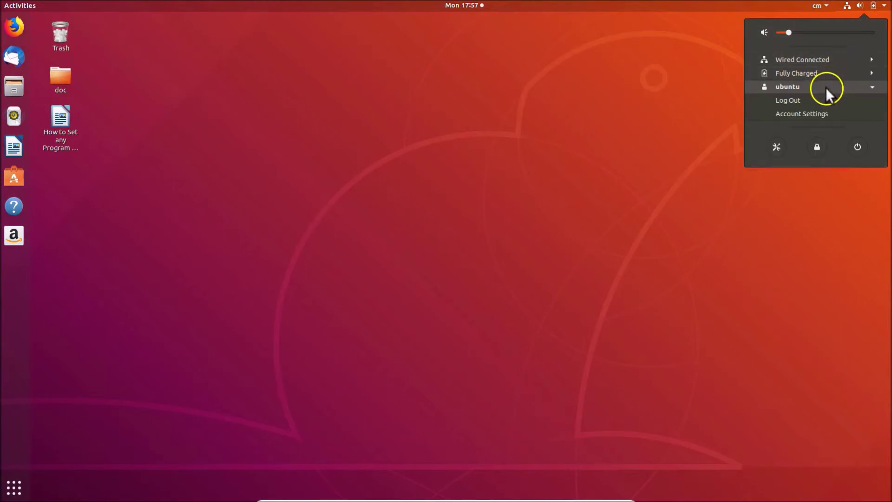
left_click(802, 101)
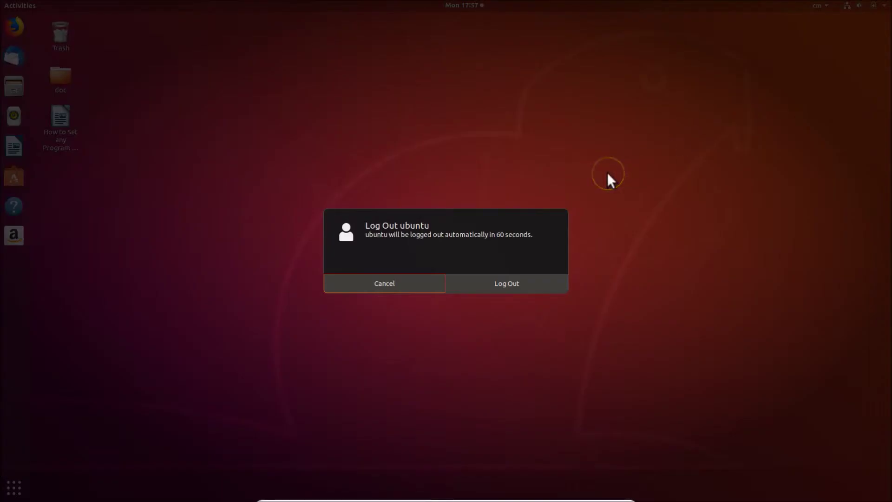
left_click(509, 284)
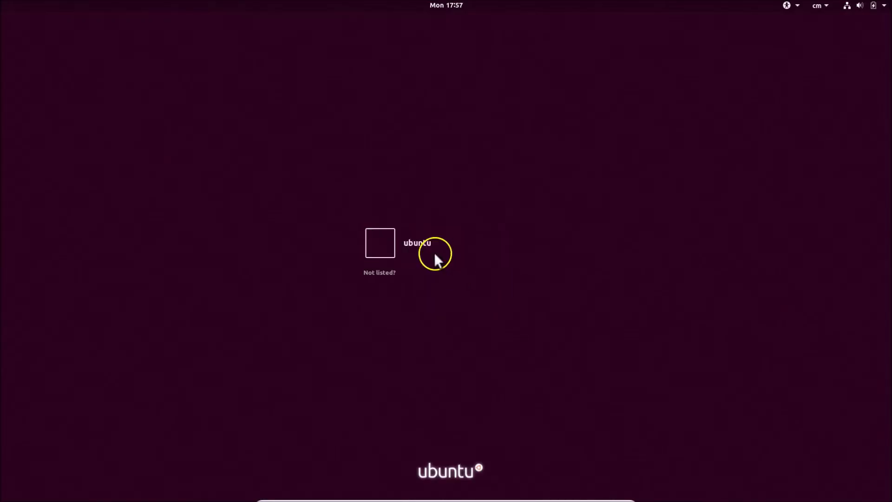
- Sign back in with the account password so Opera launches automatically
left_click(436, 255)
type("ubuntu")
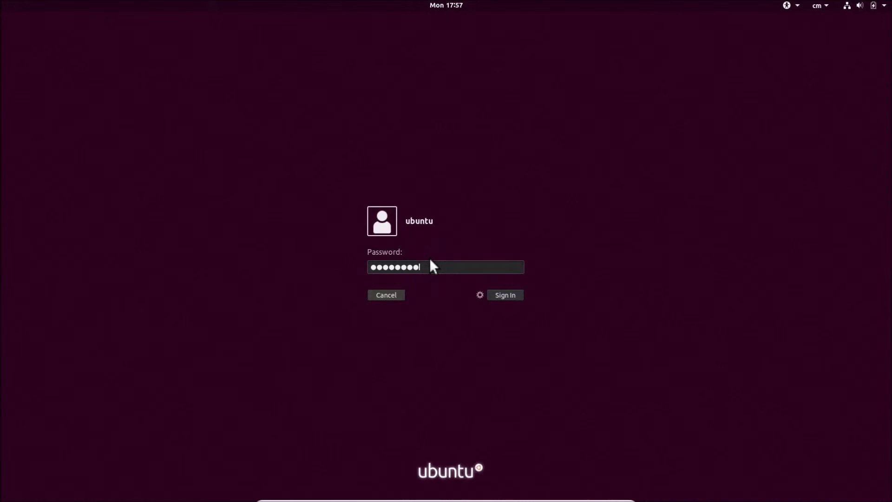
left_click(502, 296)
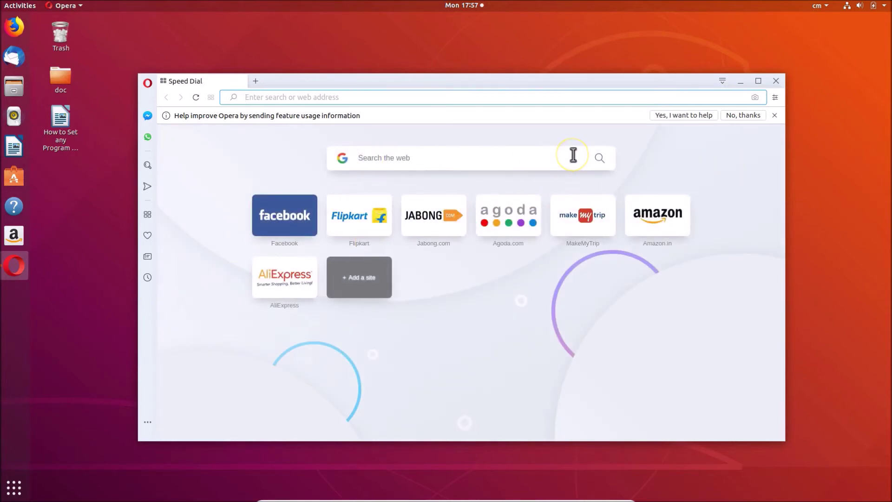
- Maximize and minimize the auto-started Opera window, then reopen the 'How to Set any Program to Load on Startup' .odt
left_click(759, 81)
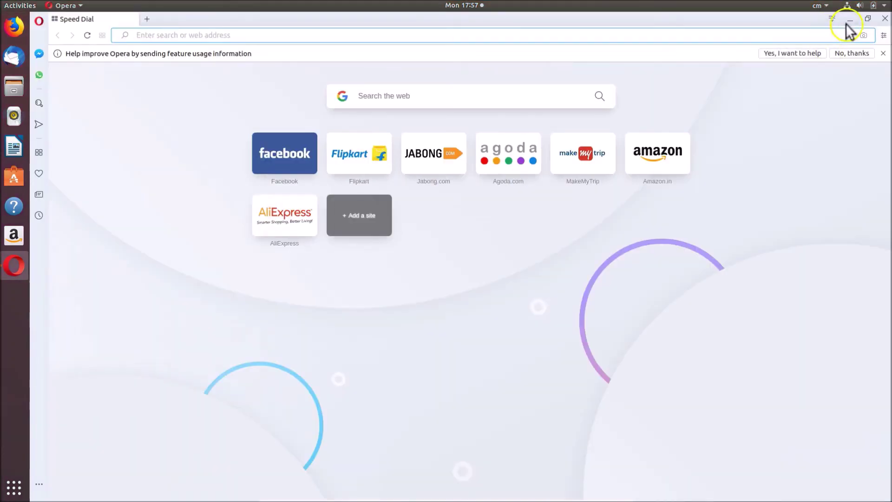
left_click(848, 21)
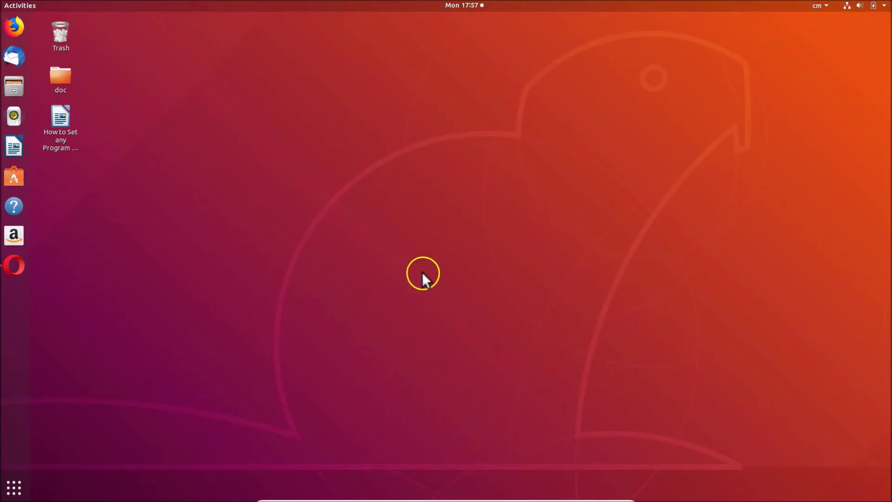
double_click(62, 121)
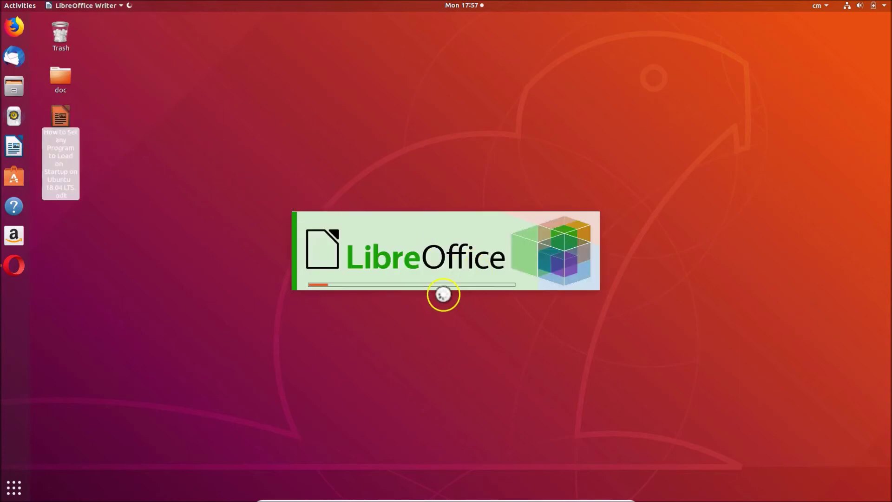